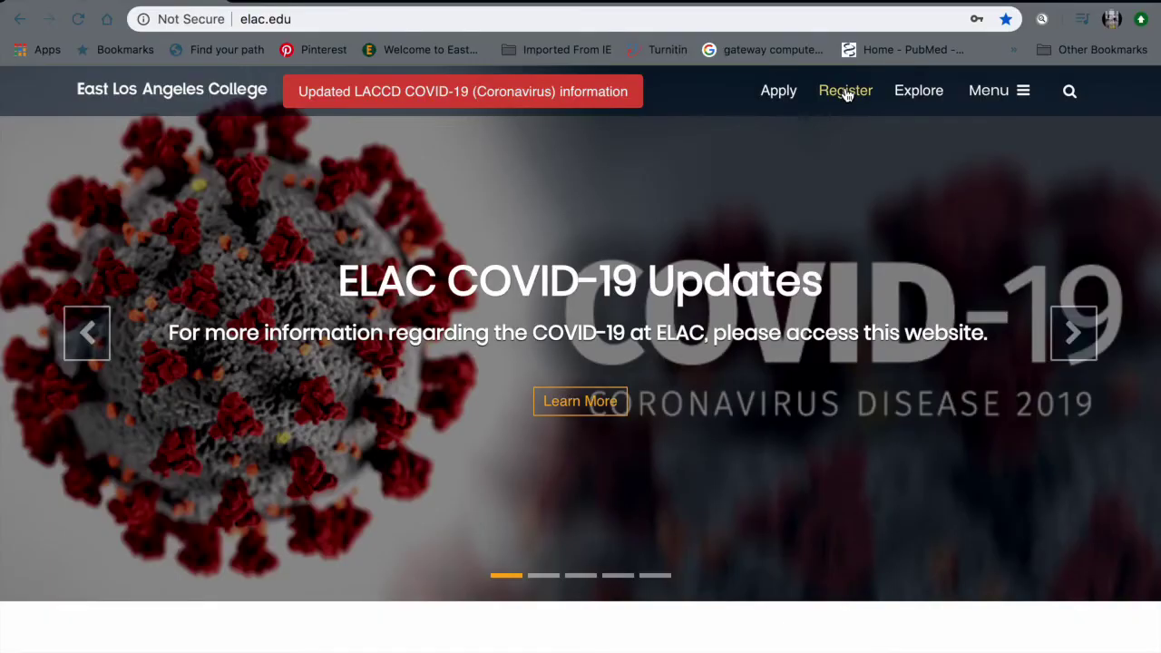
- Go from elac.edu's Register link to the LACCD Student Portal Student Homepage
click(845, 91)
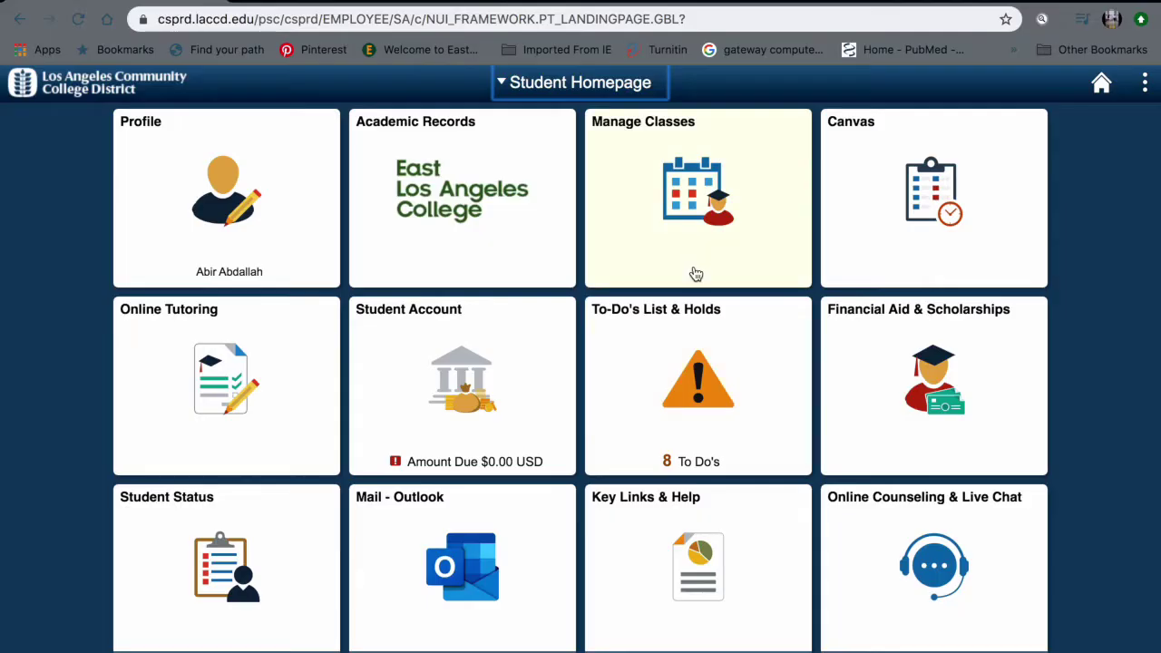
- Open Manage Classes and go to Class Search and Enroll for 2020 Spring
click(694, 251)
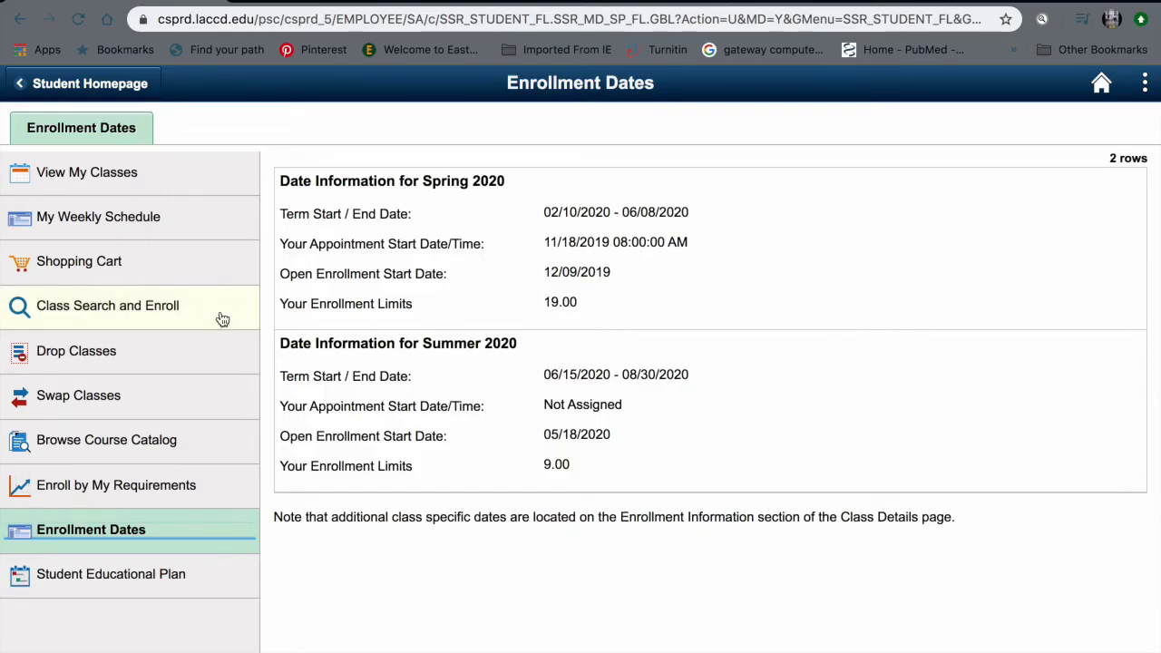
click(170, 315)
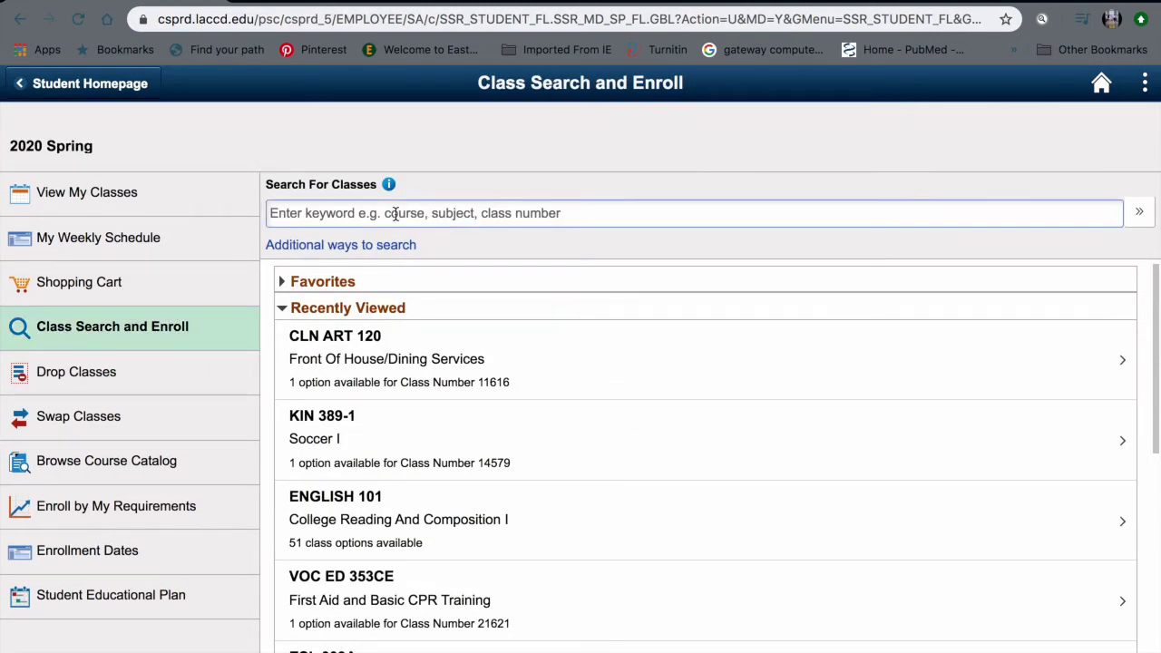
- Search classes for English 101 and open College Reading And Composition I's 51 class options
click(529, 215)
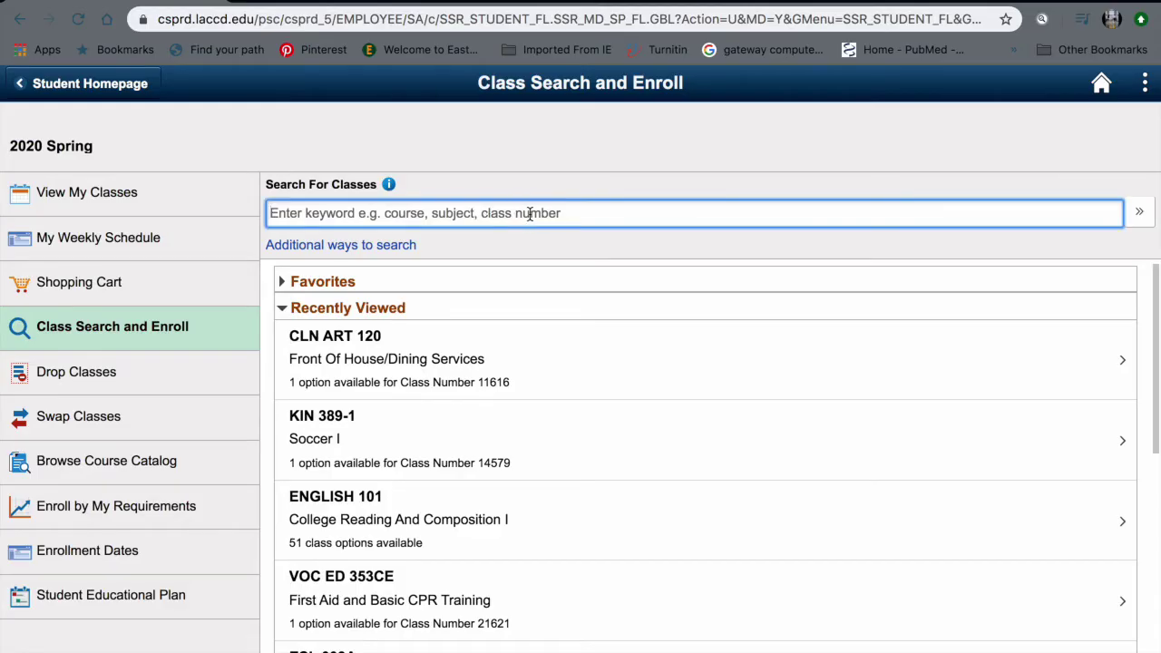
text(English 101)
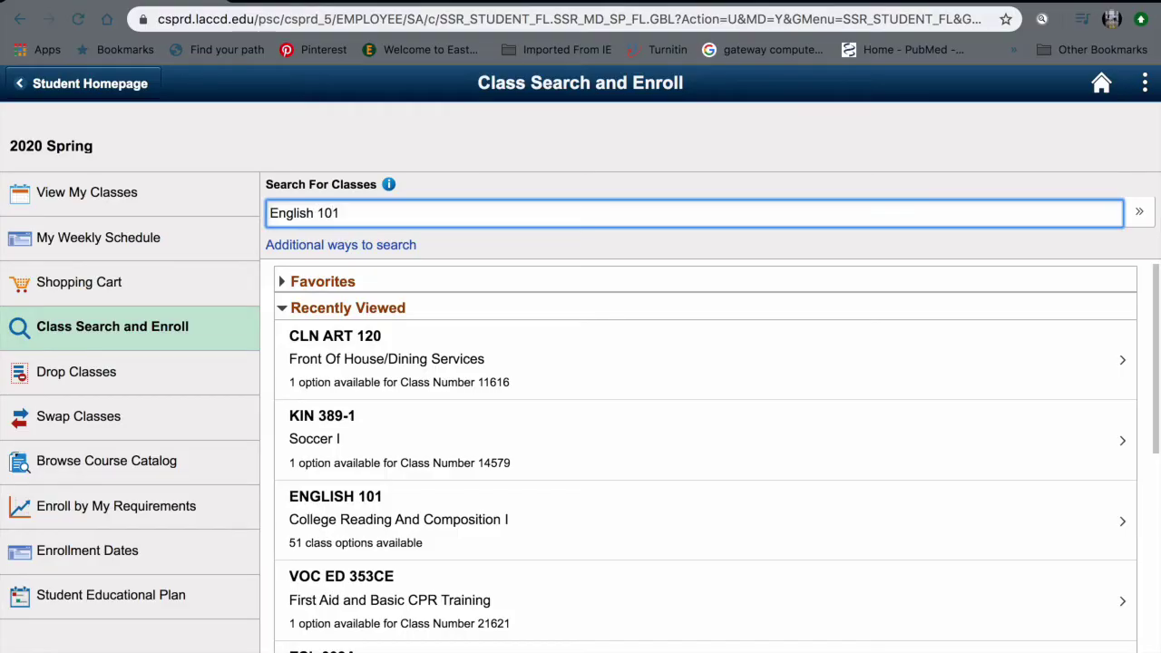
click(1137, 213)
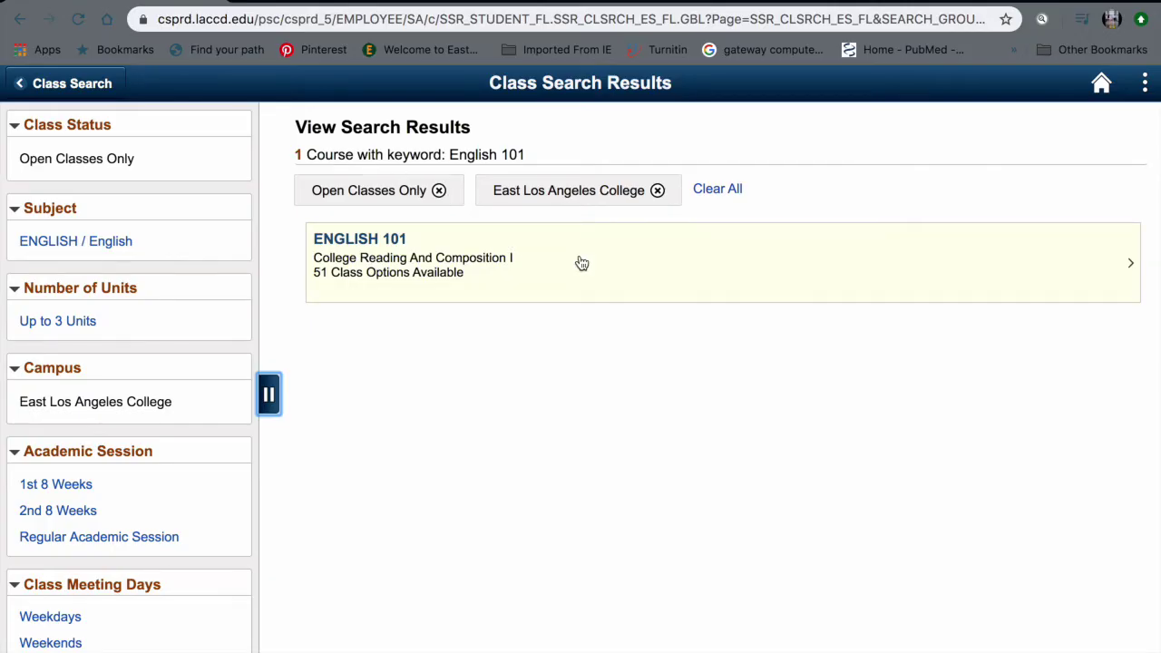
click(641, 274)
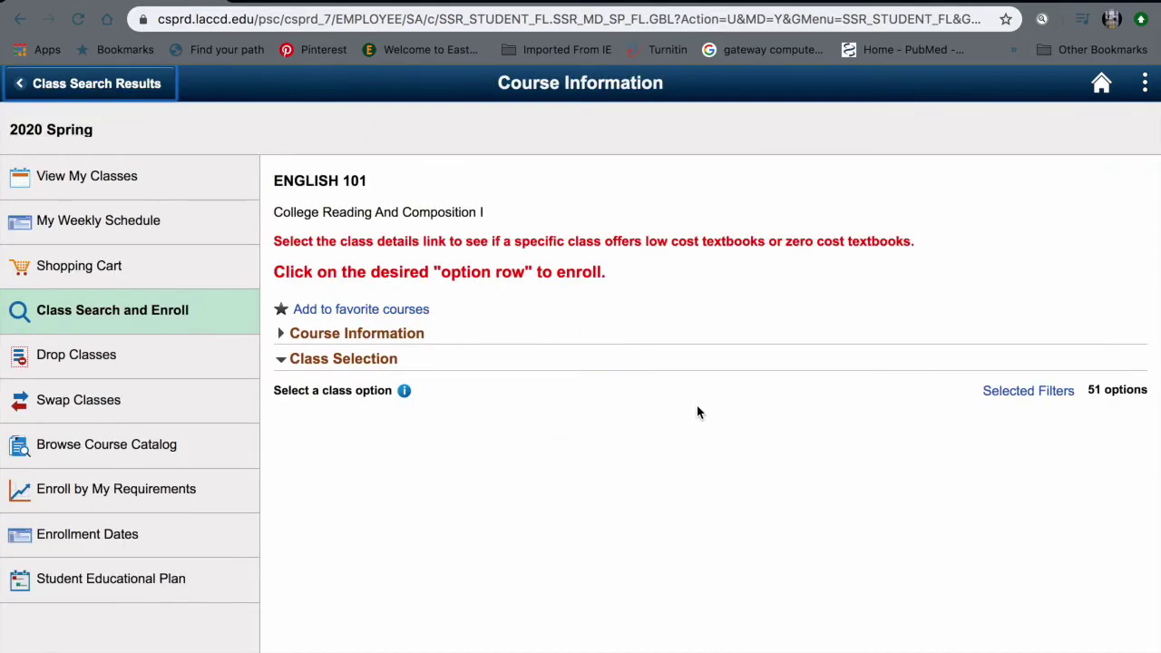
- Choose option 3, Class# 17285 Section E10 (Mon/Wed 12:10–1:35PM), and continue to preferences
scroll(697, 412, down, 3)
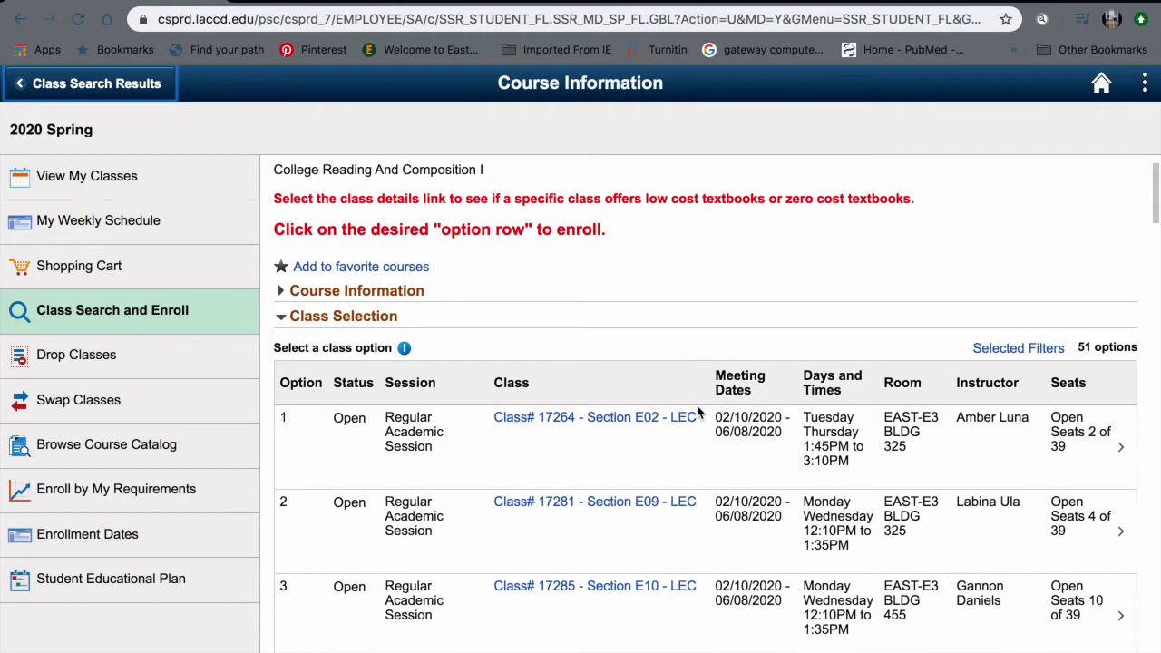
scroll(698, 412, down, 3)
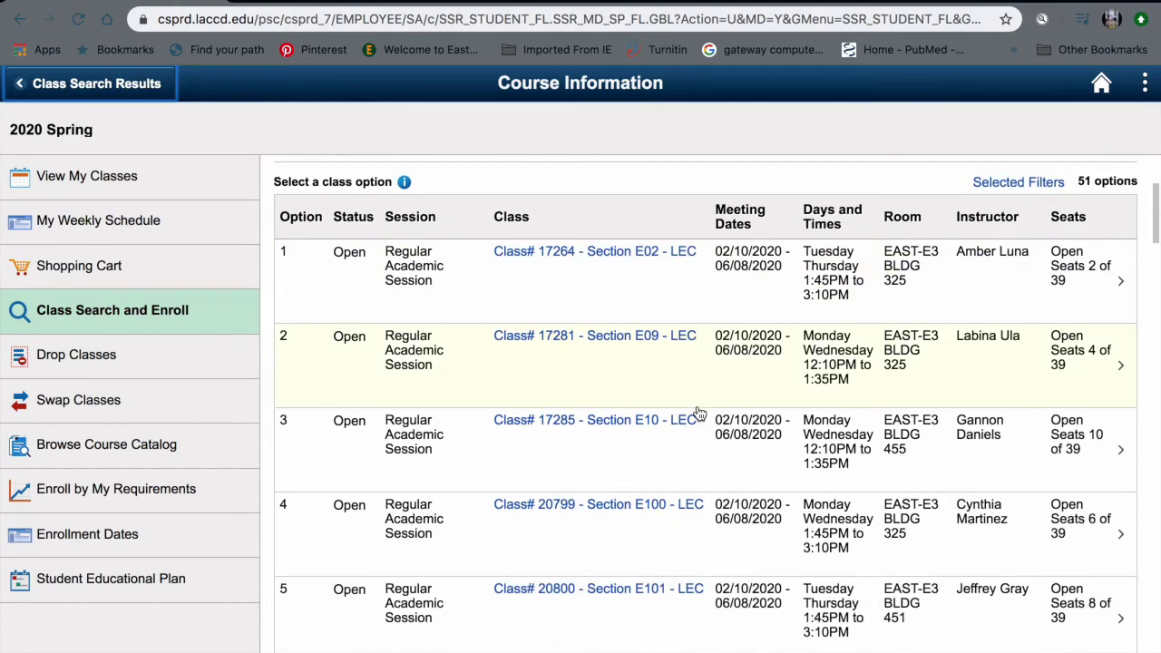
scroll(698, 414, down, 9)
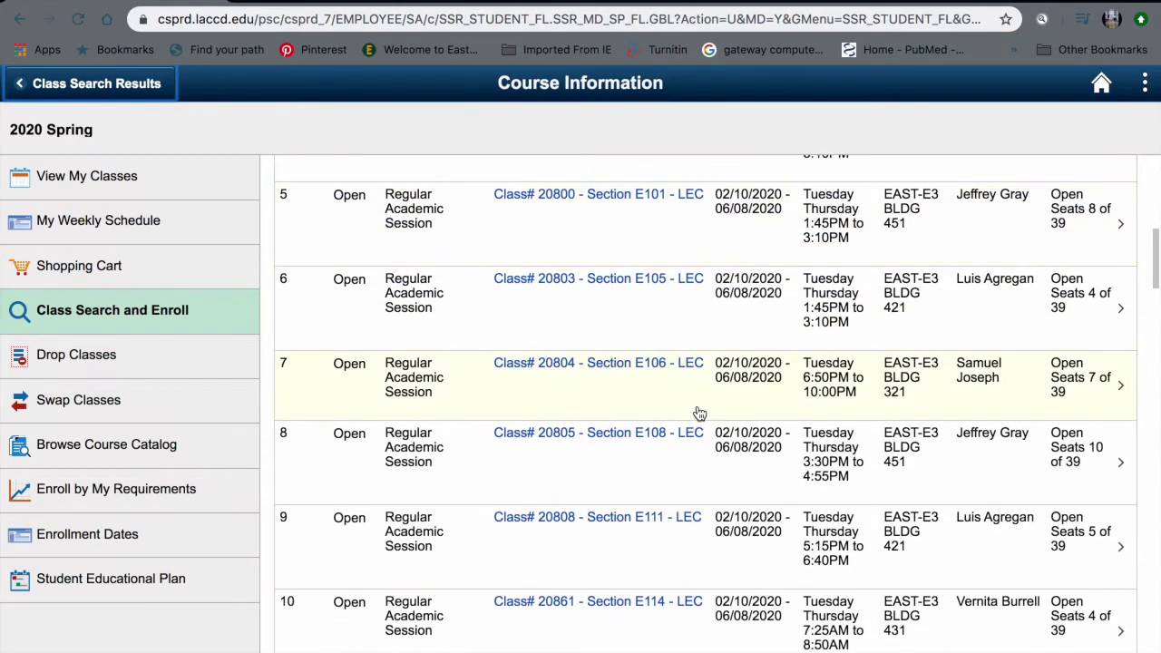
scroll(698, 413, up, 8)
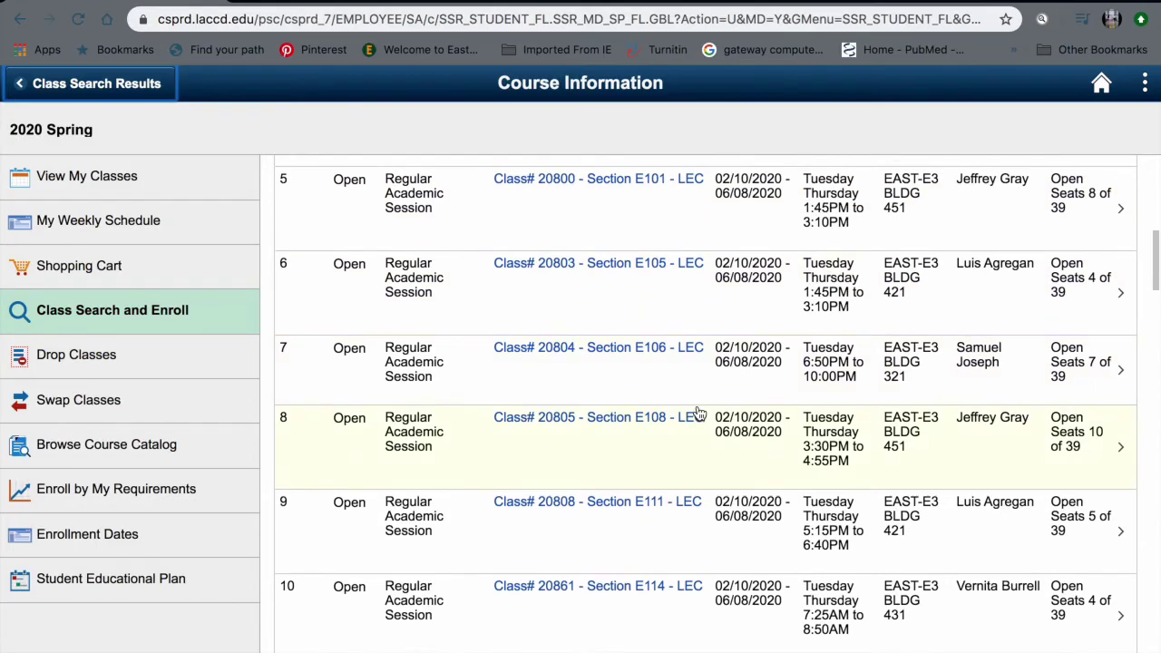
scroll(698, 414, up, 4)
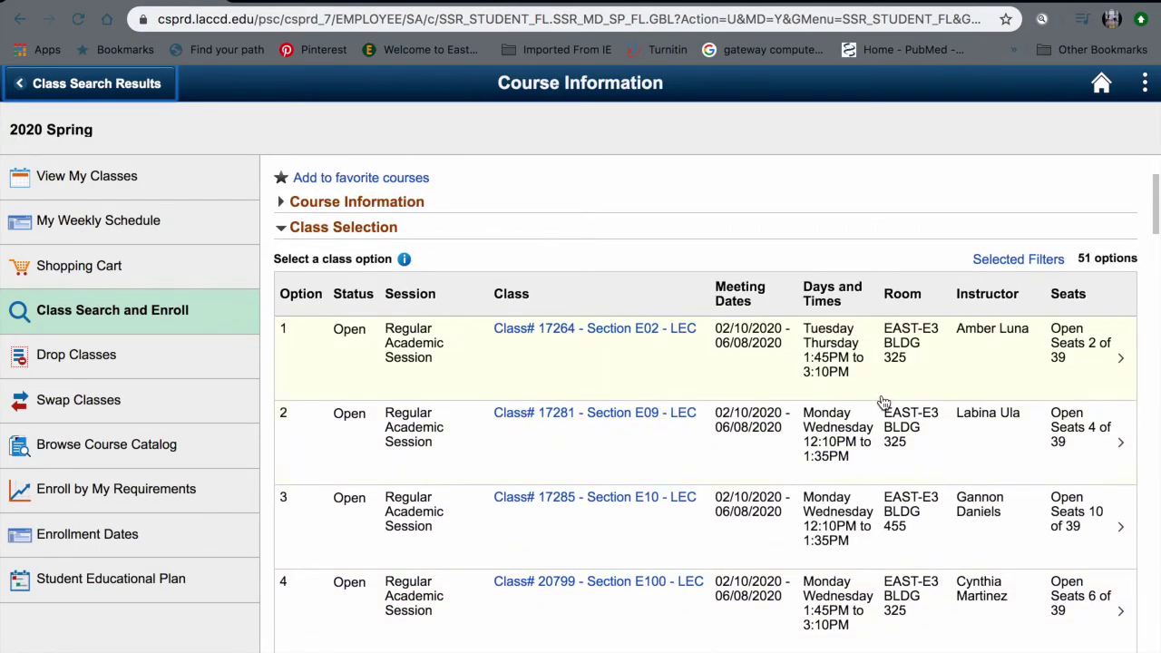
click(1033, 521)
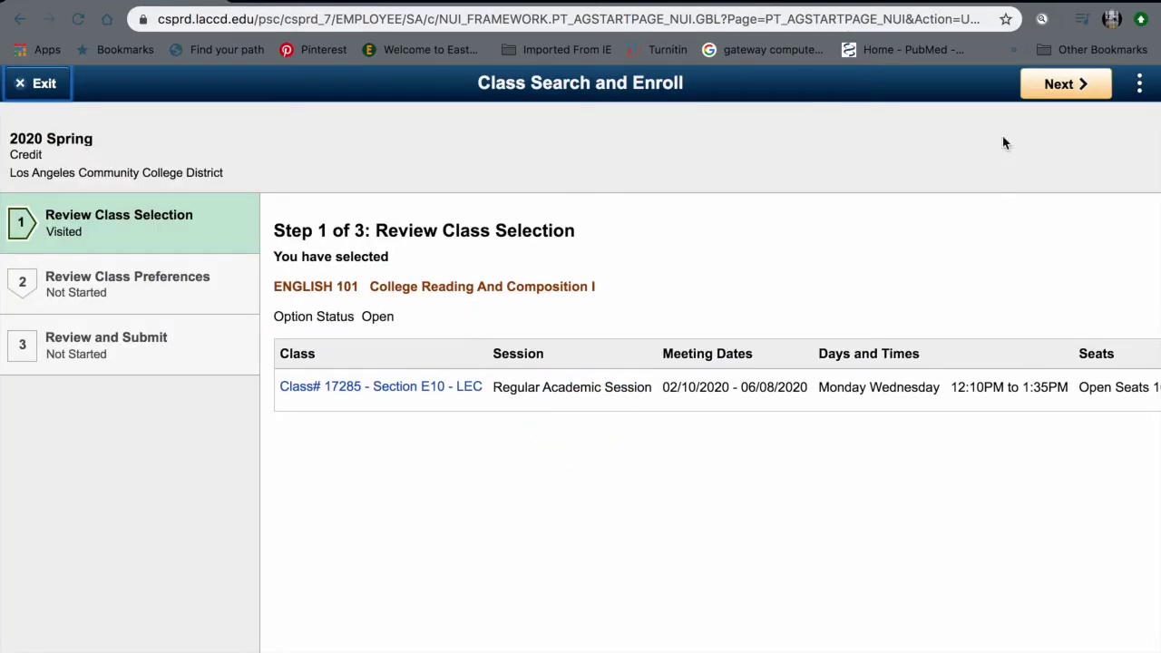
click(1059, 86)
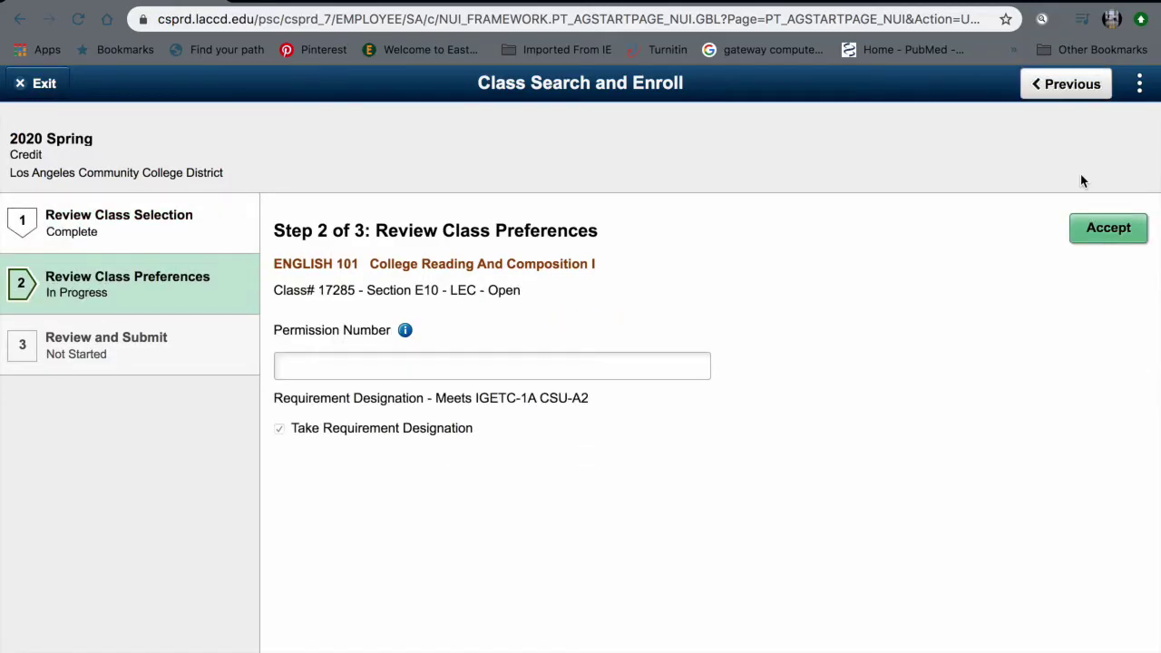
- Accept the preferences and confirm submitting Class# 17285 Section E10 to the shopping cart
click(1107, 232)
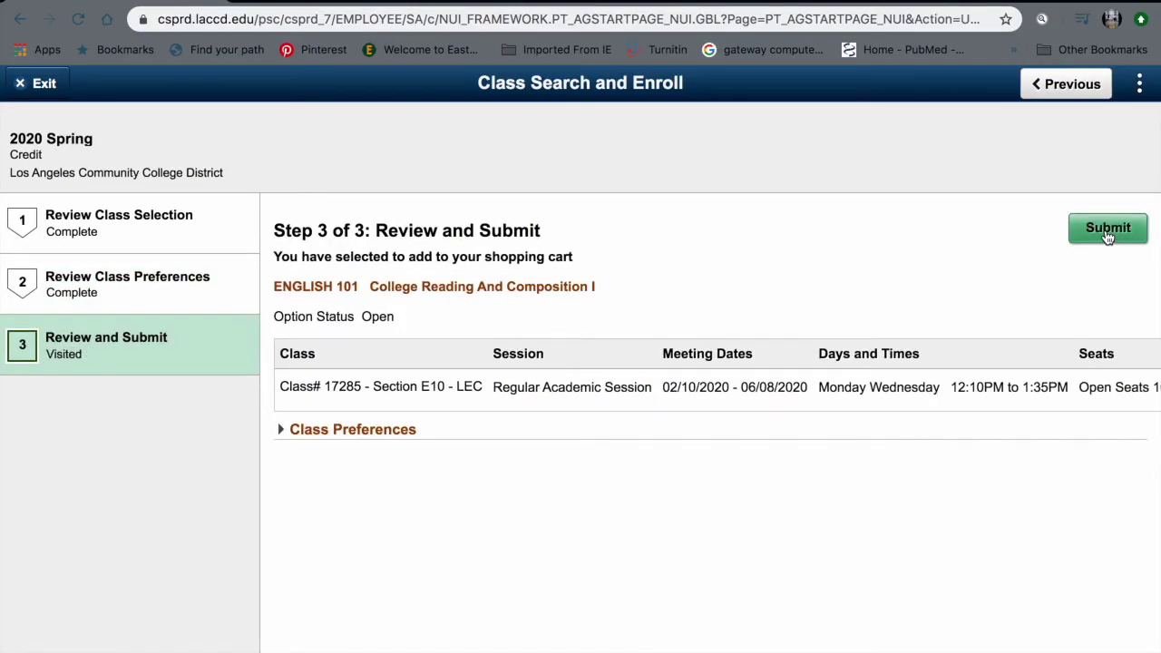
click(1107, 232)
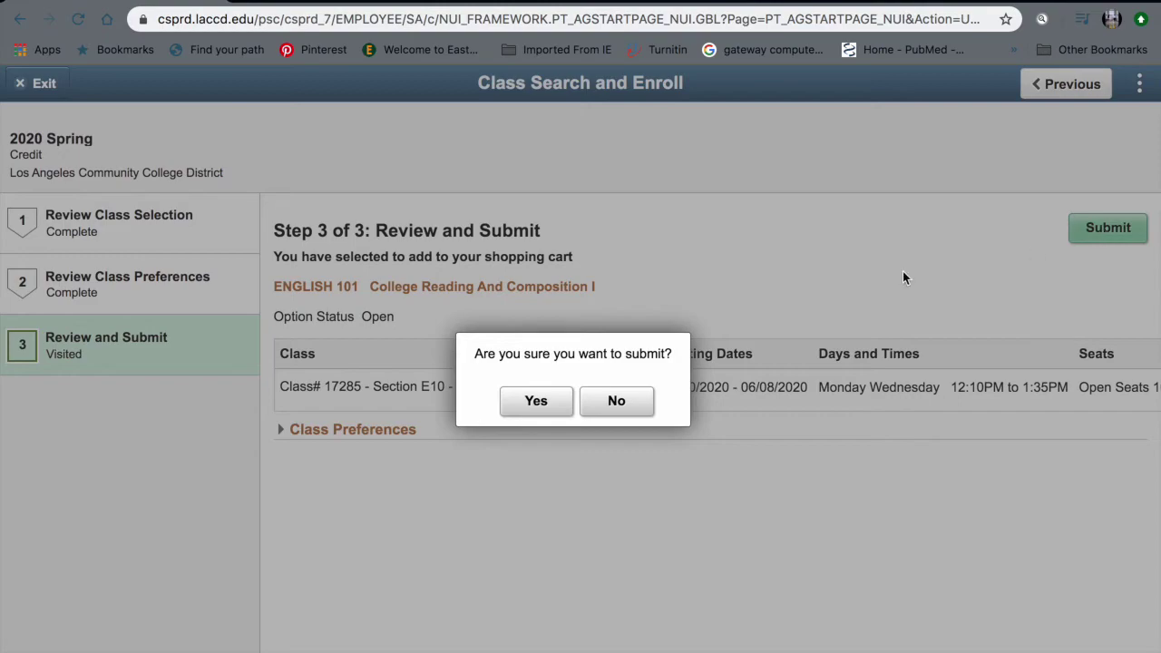
click(536, 402)
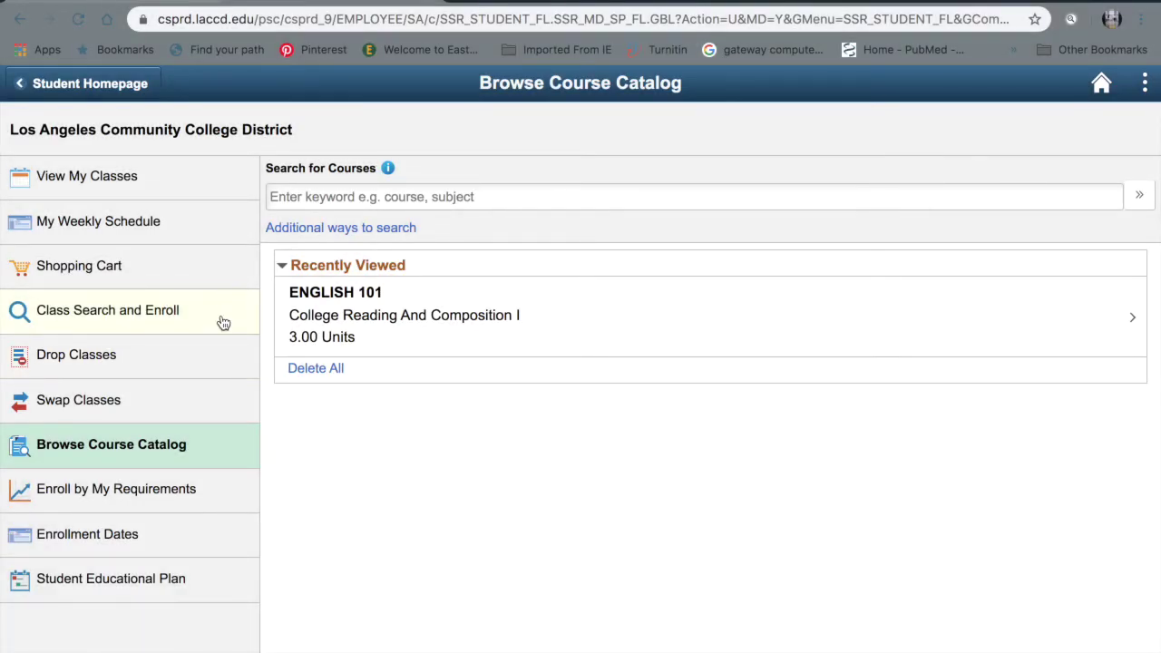
- In Browse Course Catalog, search courses for 'English 101'
click(169, 452)
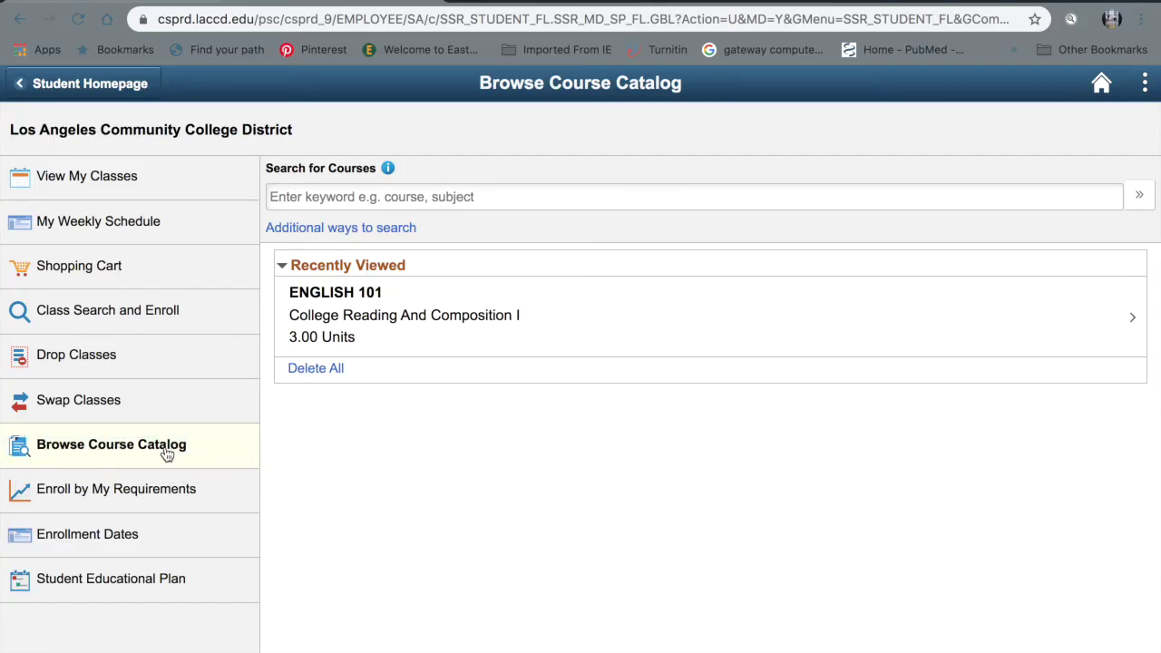
click(430, 194)
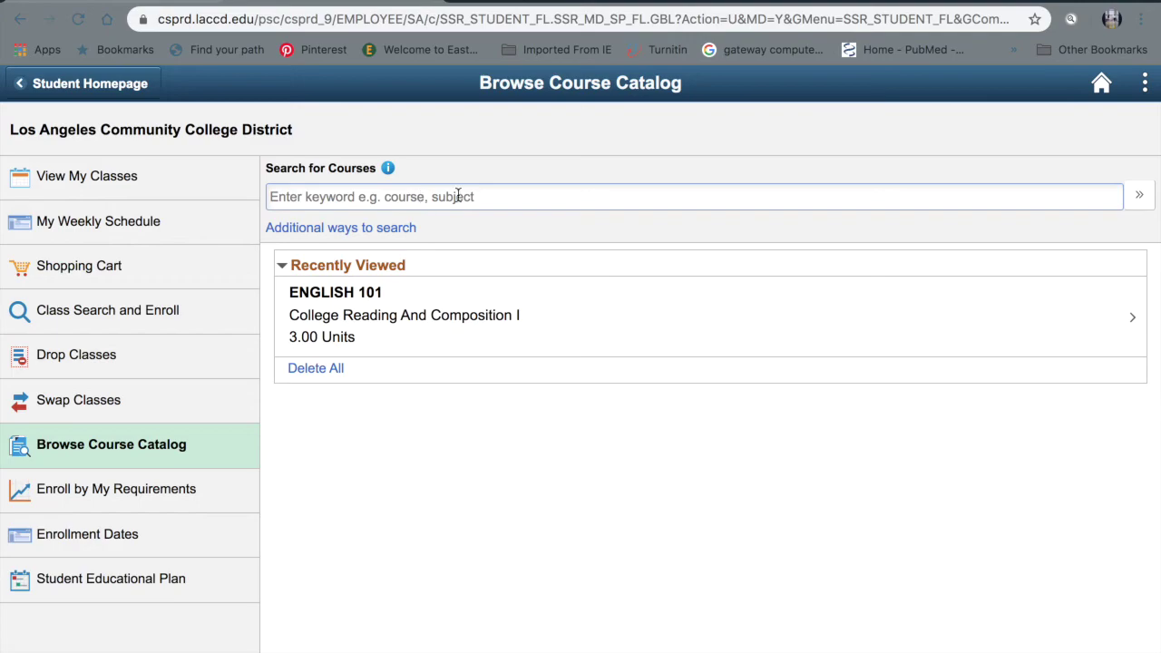
click(446, 199)
text(En)
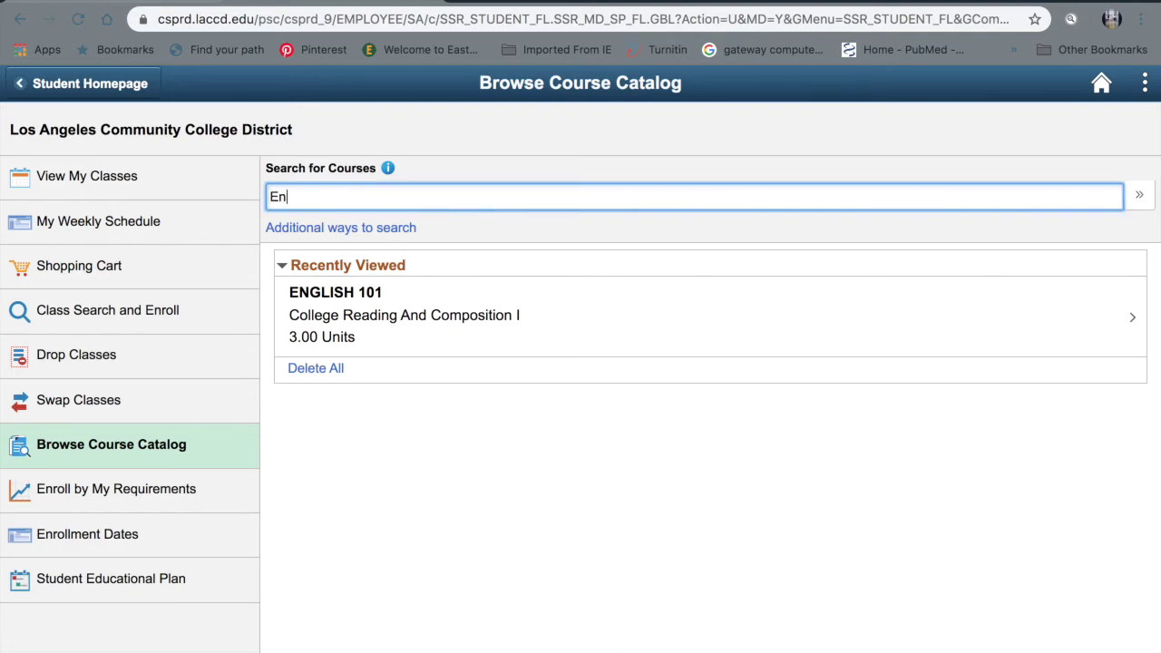
text(glish 101)
key(Return)
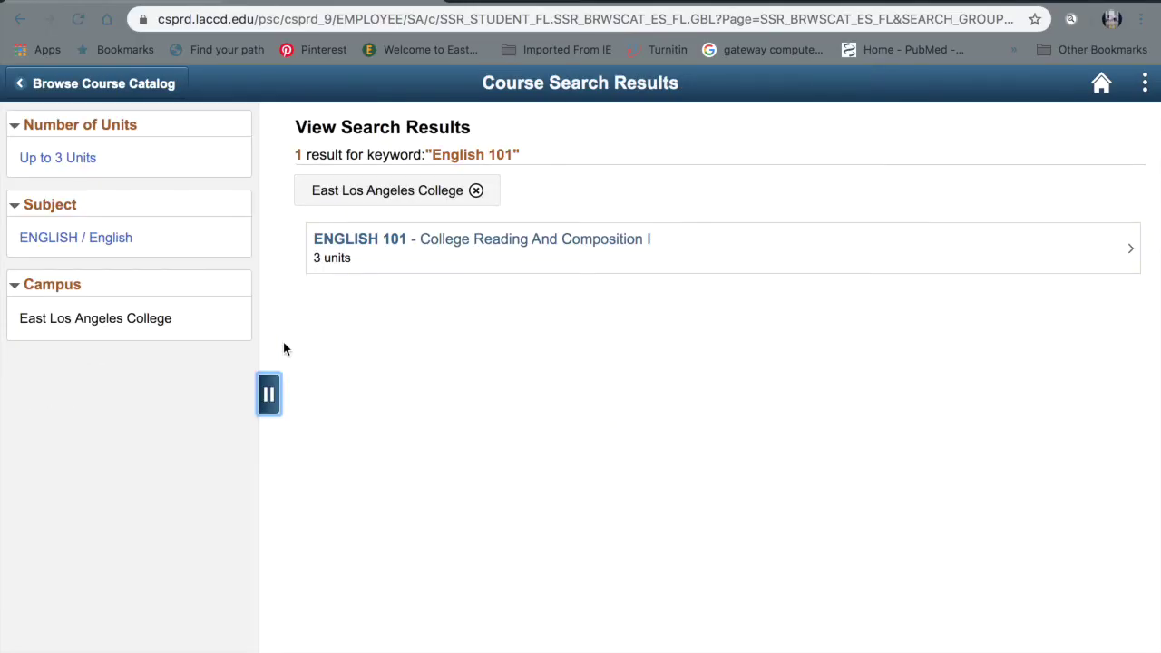
- Filter to East Los Angeles College and open ENGLISH 101's class sections
click(76, 290)
click(68, 286)
click(476, 190)
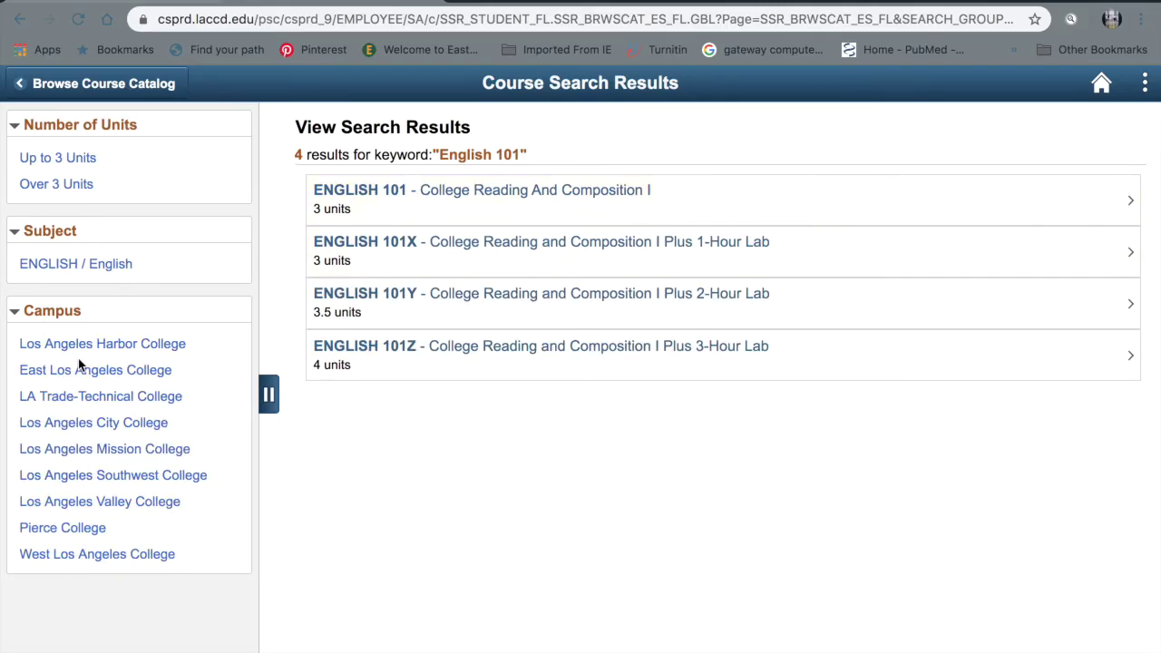
click(156, 372)
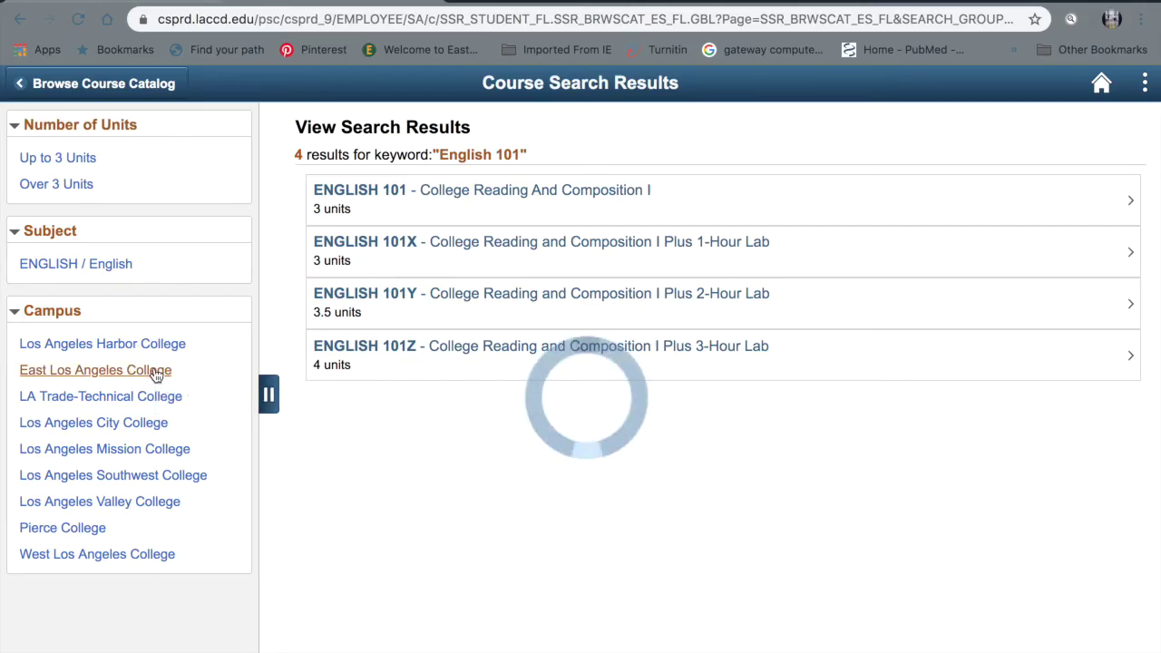
click(466, 264)
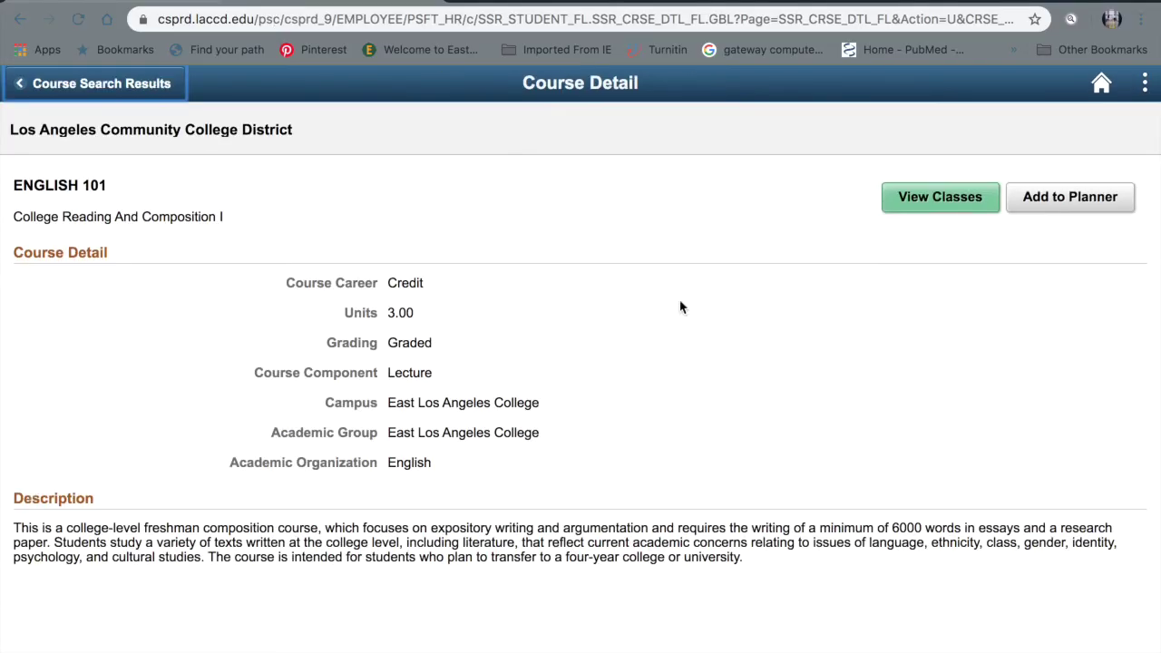
click(937, 197)
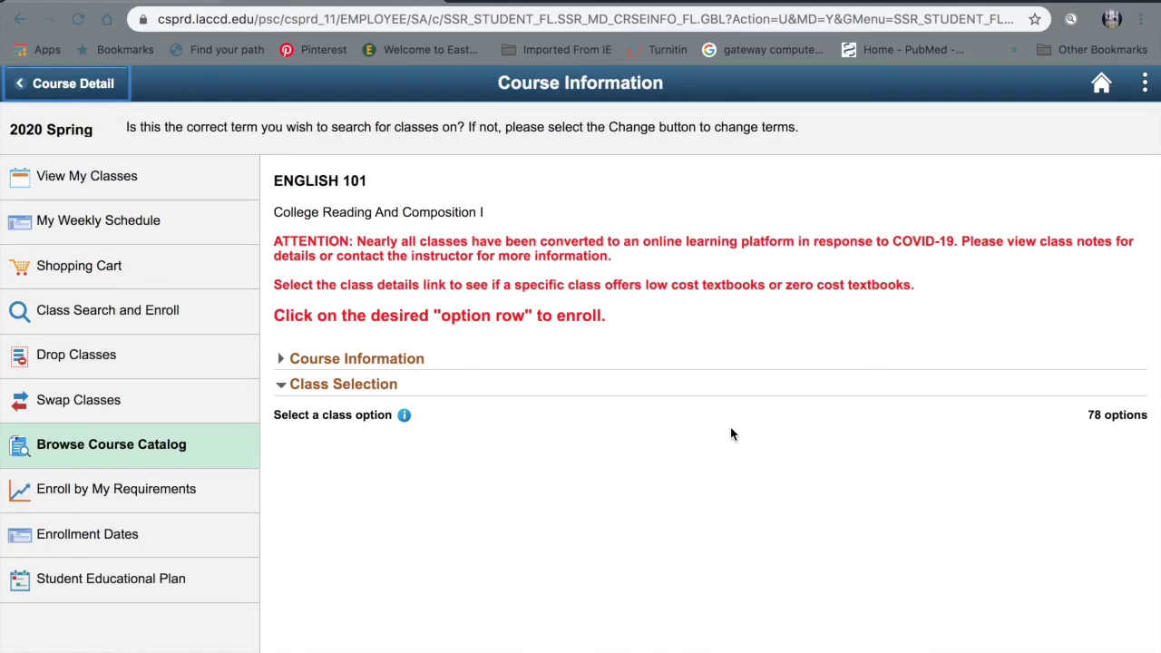
- Look through the 78 class options and choose option 2, Class# 17264 Section E02
scroll(719, 441, down, 1)
scroll(719, 442, down, 1)
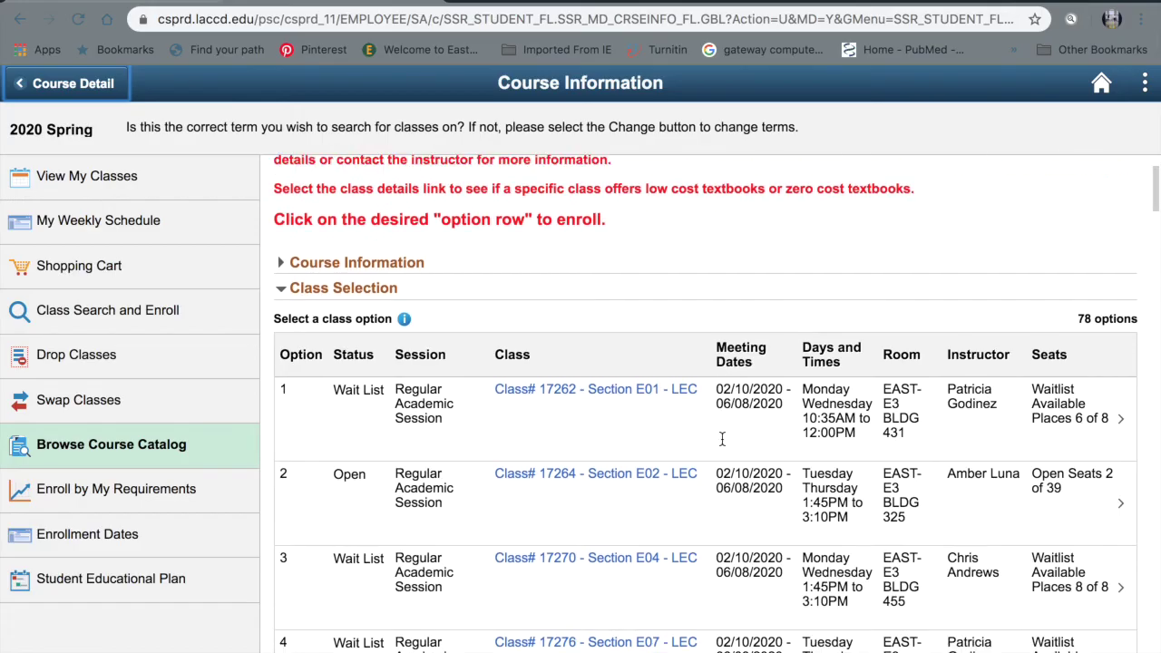
scroll(721, 442, down, 1)
scroll(723, 444, down, 2)
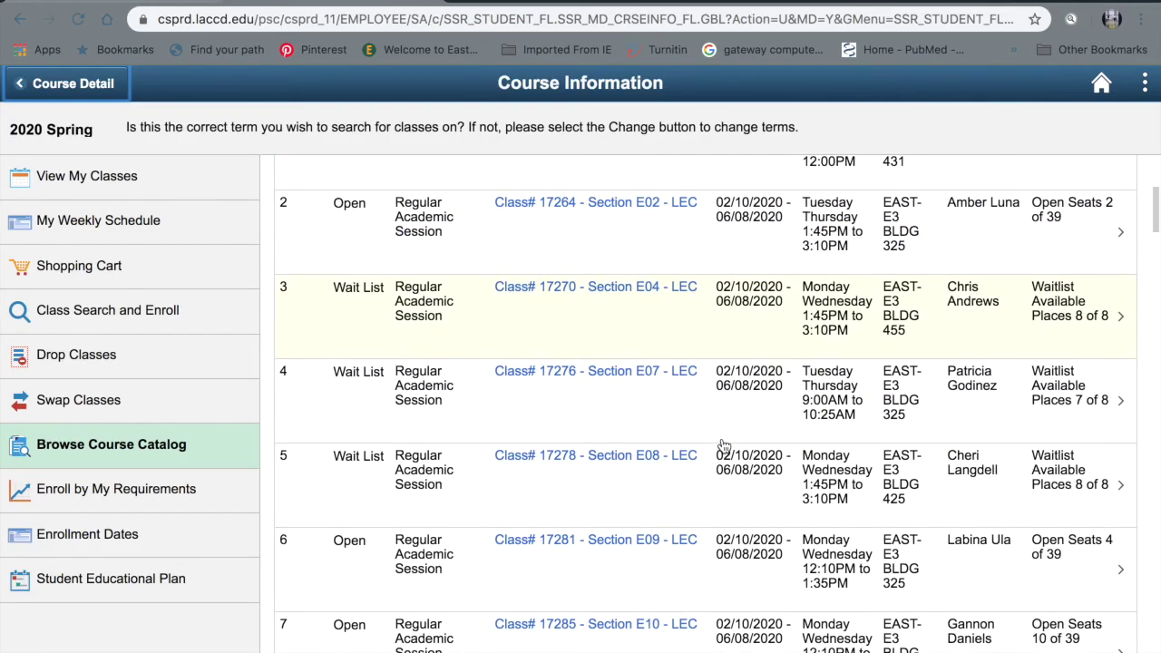
scroll(722, 445, down, 4)
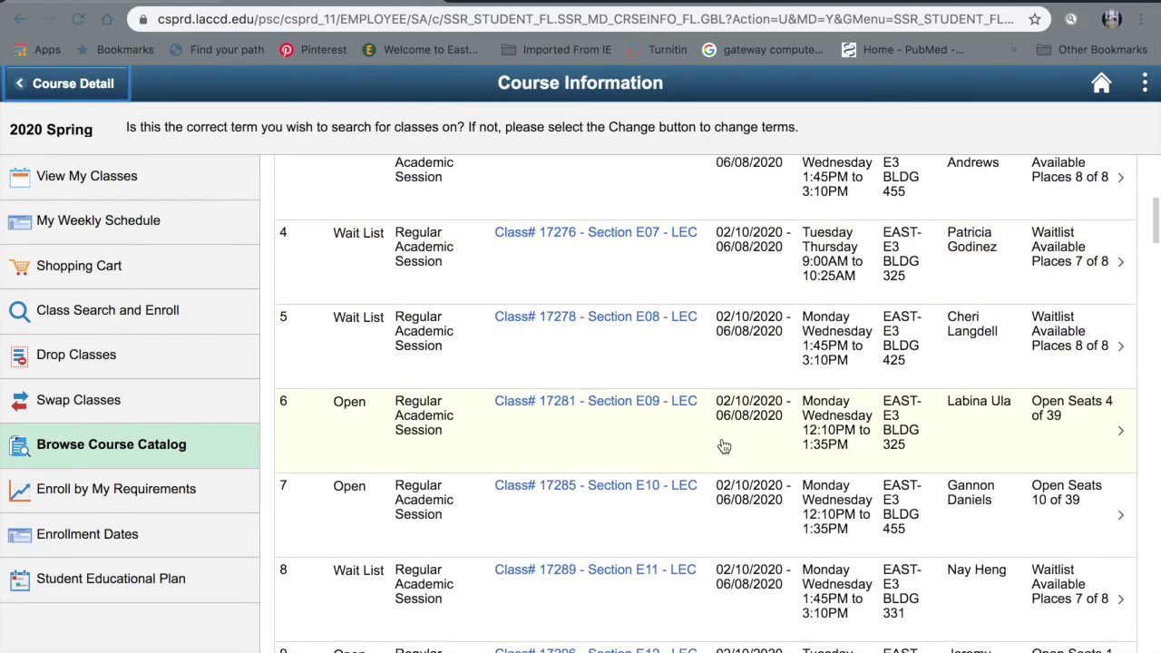
scroll(722, 446, down, 2)
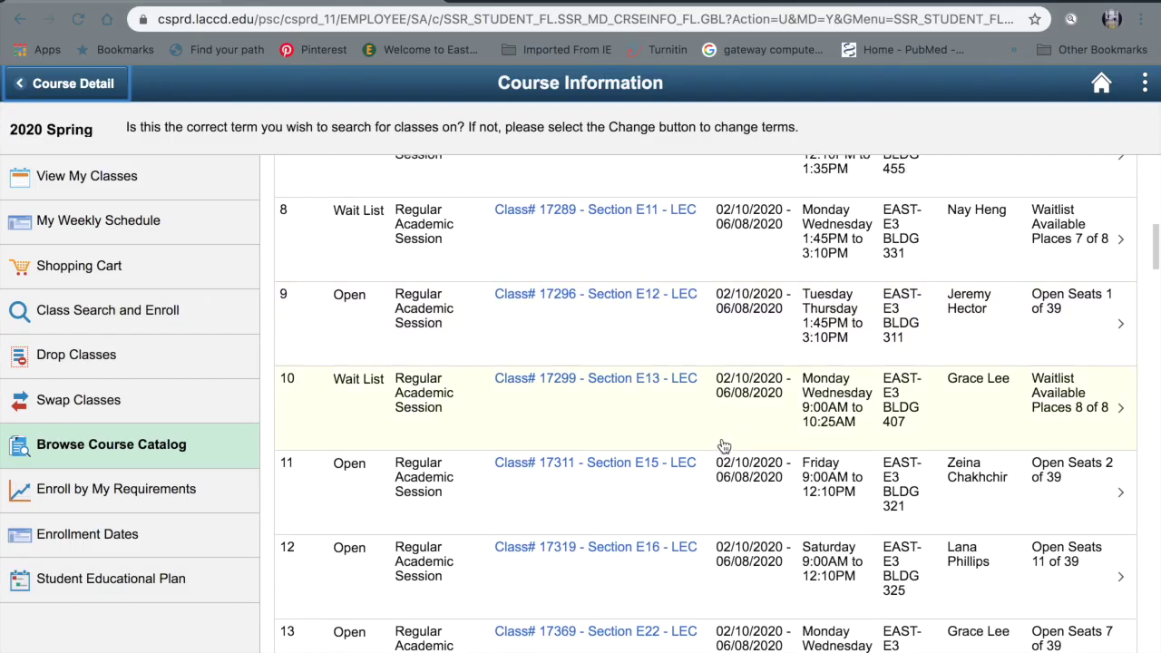
scroll(722, 444, up, 9)
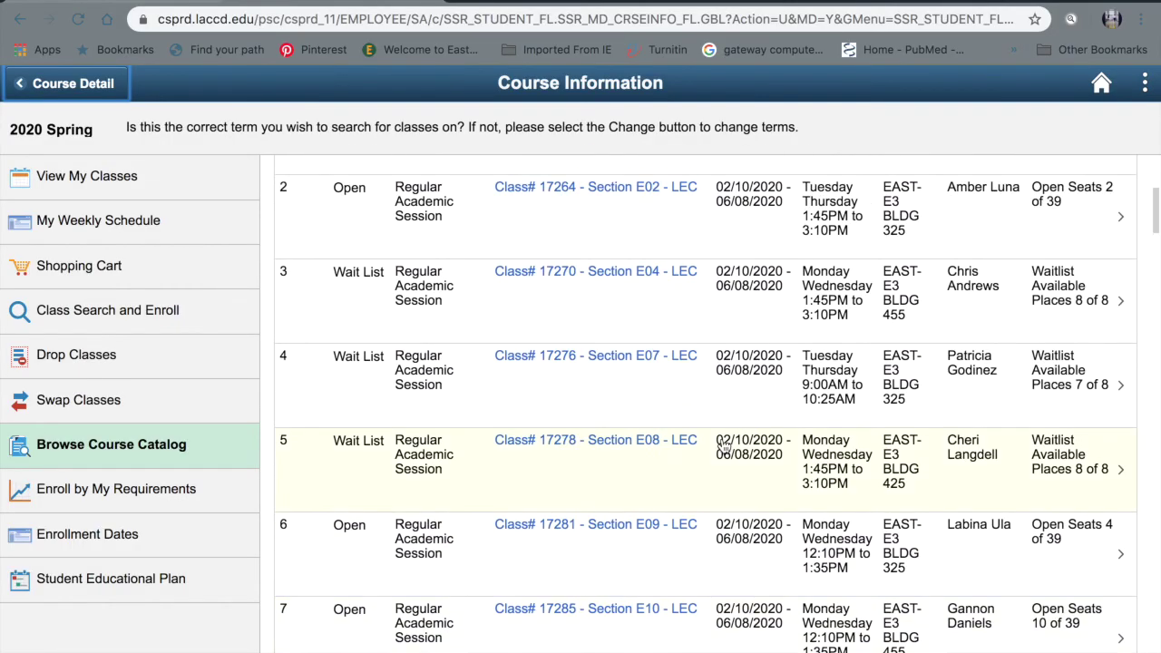
scroll(723, 446, up, 1)
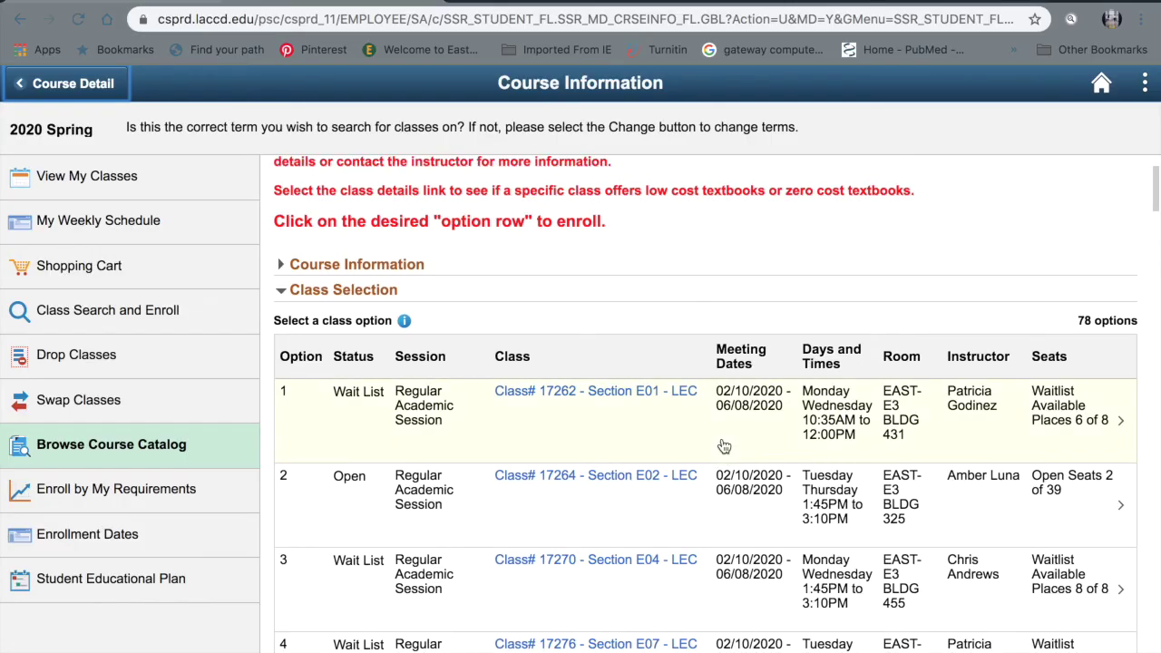
click(989, 521)
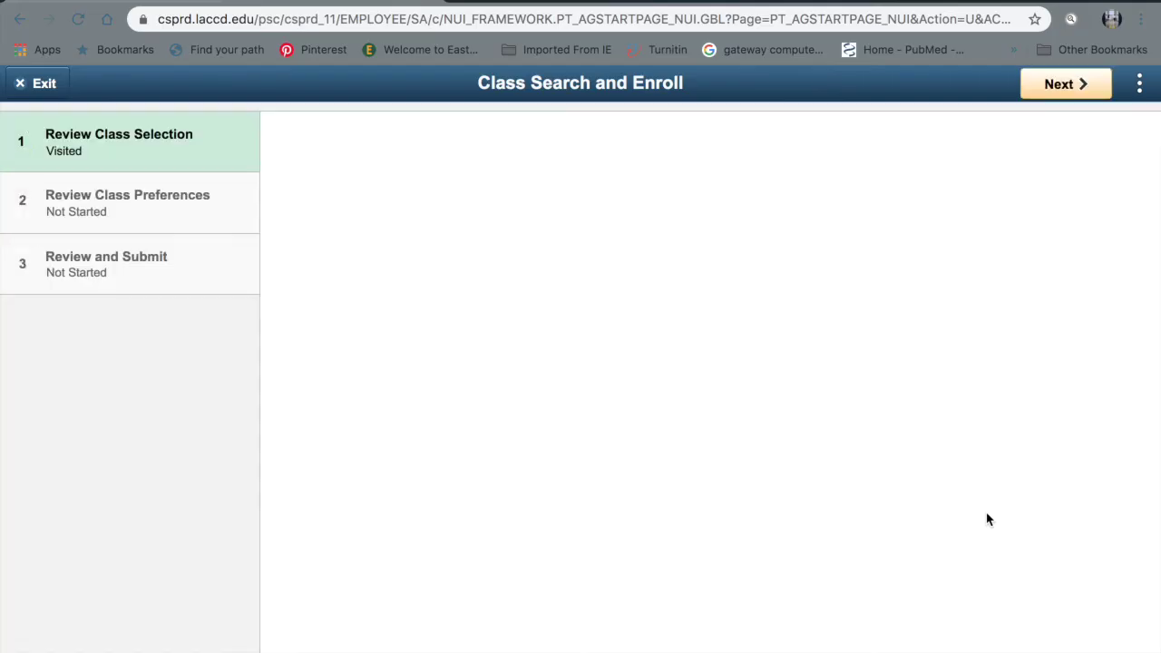
- Accept Class# 17264 Section E02's preferences and submit it to the shopping cart
click(1056, 85)
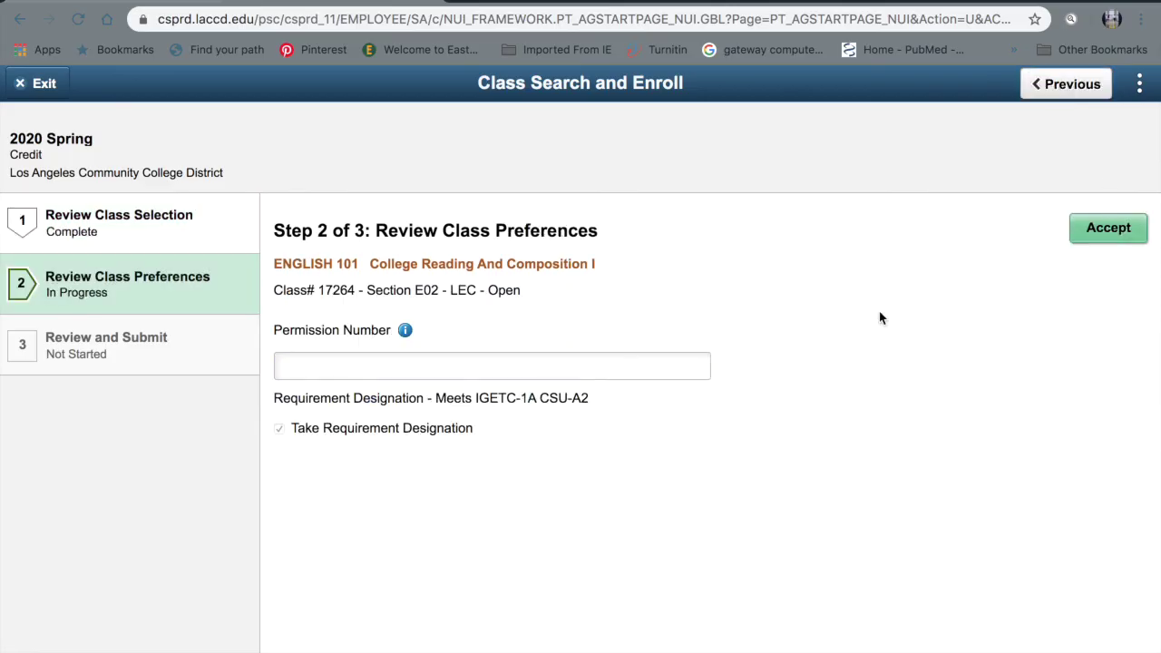
click(1116, 233)
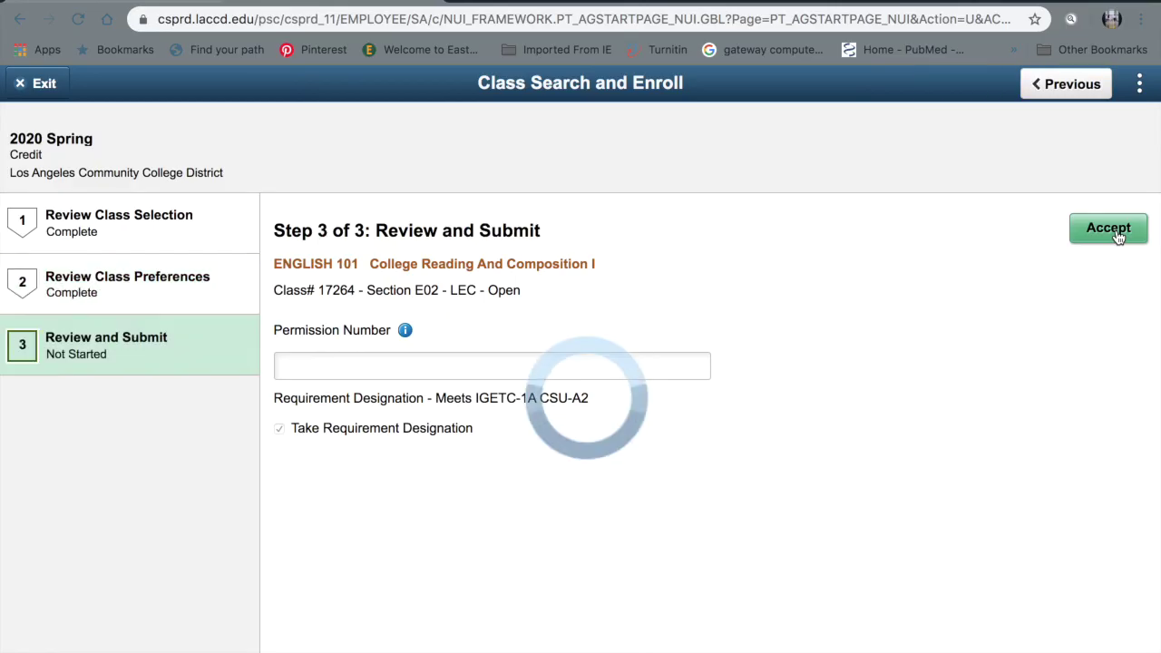
click(1116, 232)
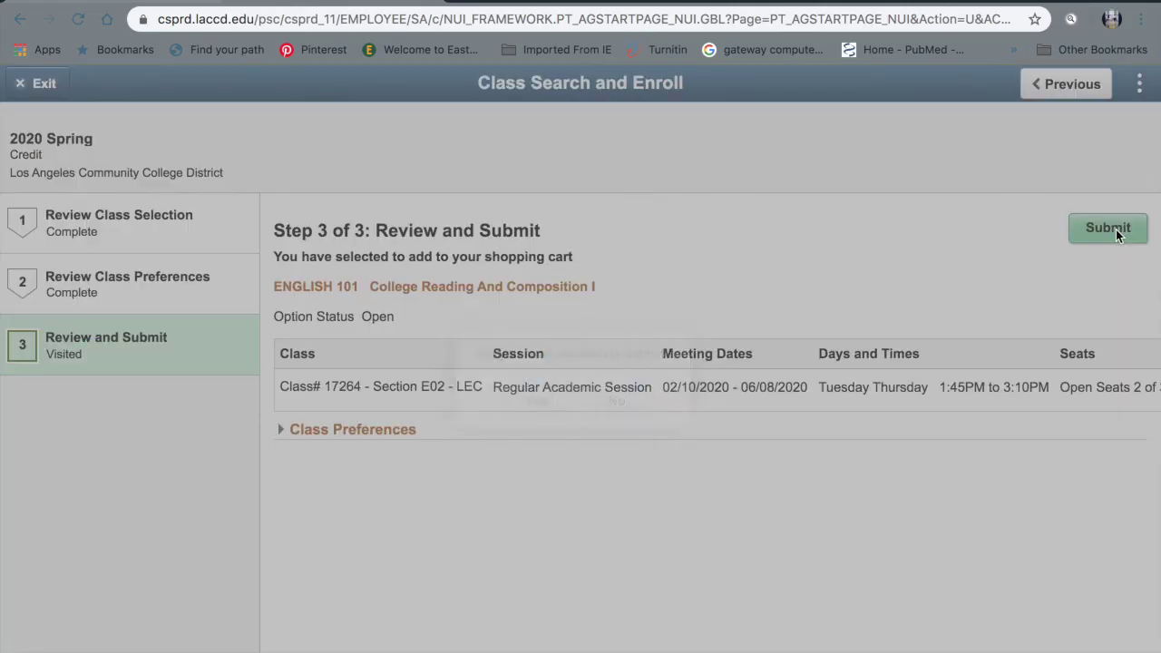